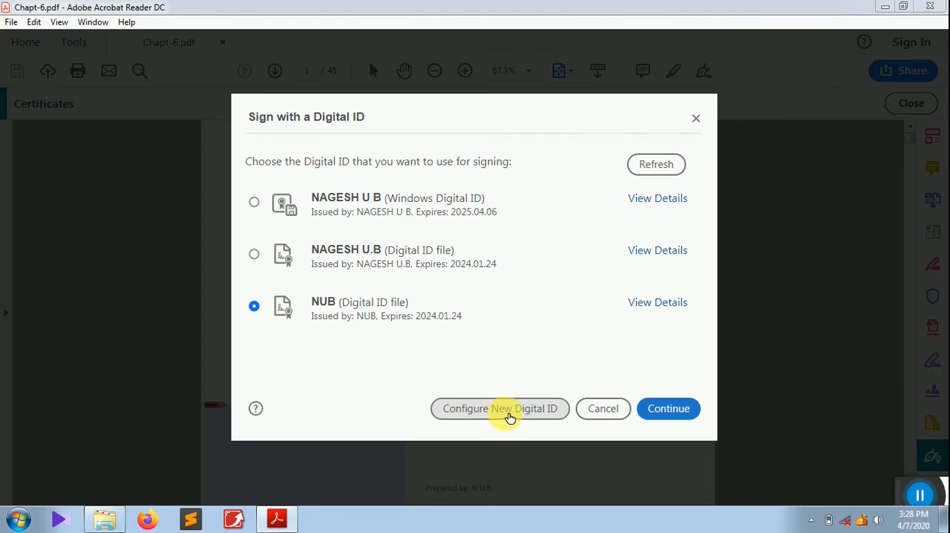
- Start configuring a new self-signed Digital ID saved to the Windows Certificate Store
click(508, 413)
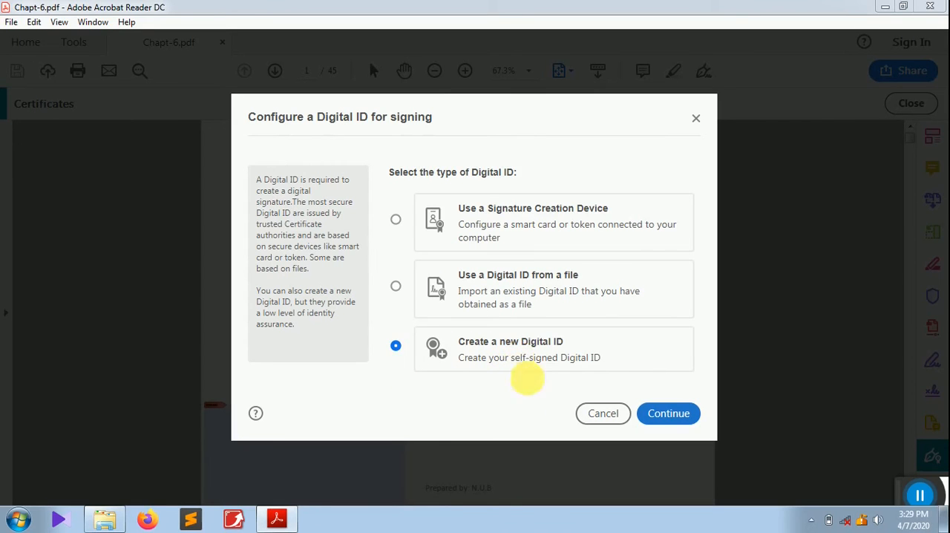
click(668, 416)
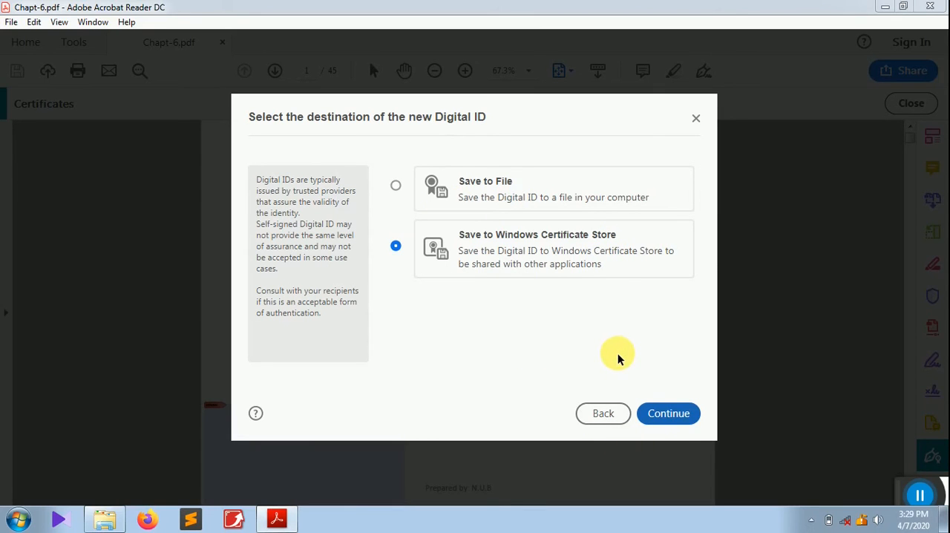
click(672, 417)
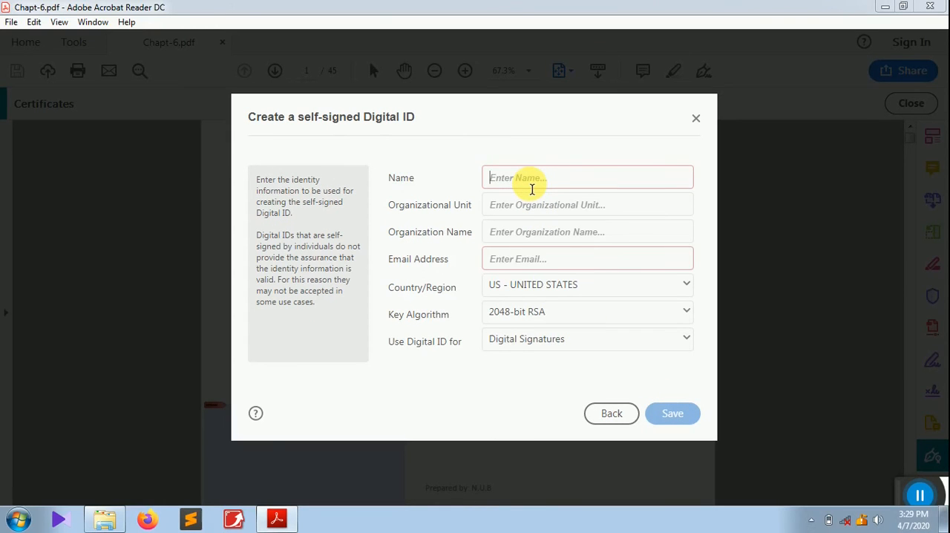
- Enter Hassle free Labs as the Digital ID name and HSL as both organizational unit and organization name
click(531, 189)
text(Hassle free Labs)
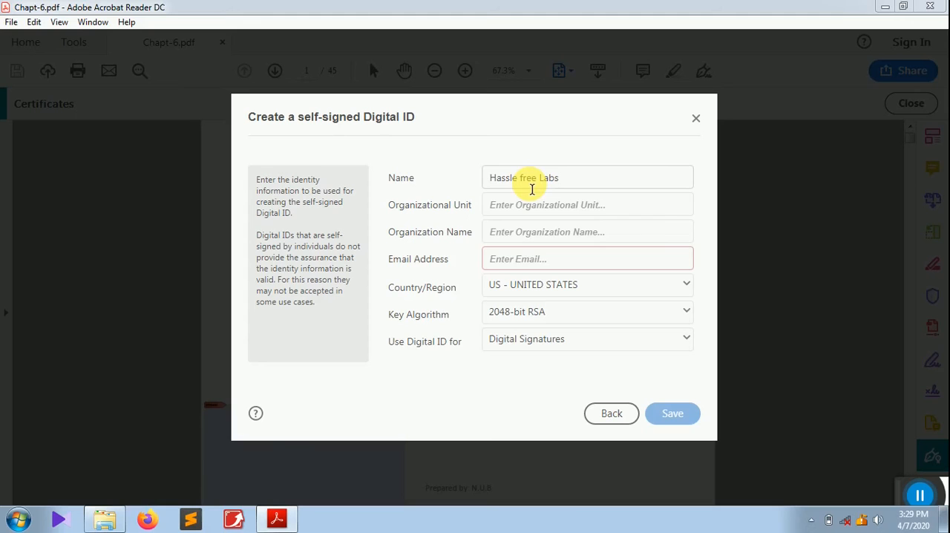
click(502, 211)
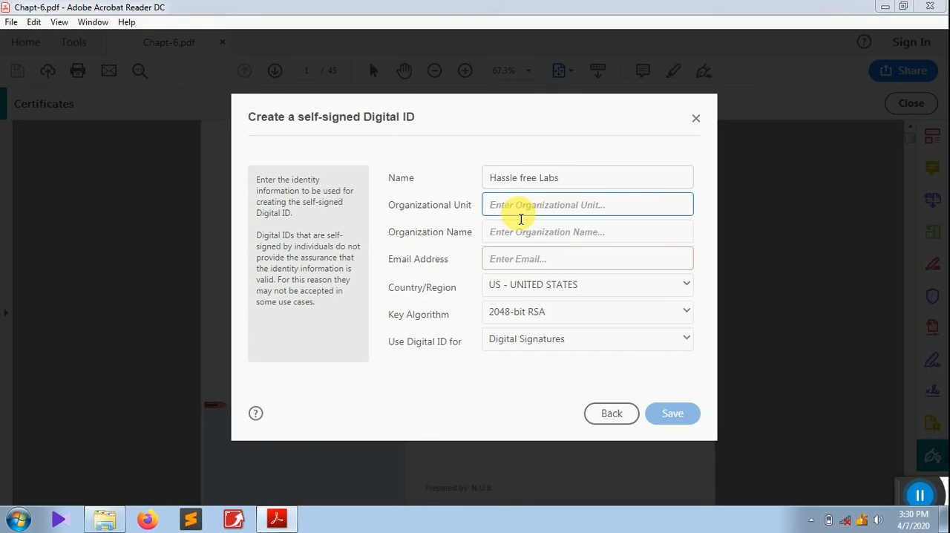
text(HS)
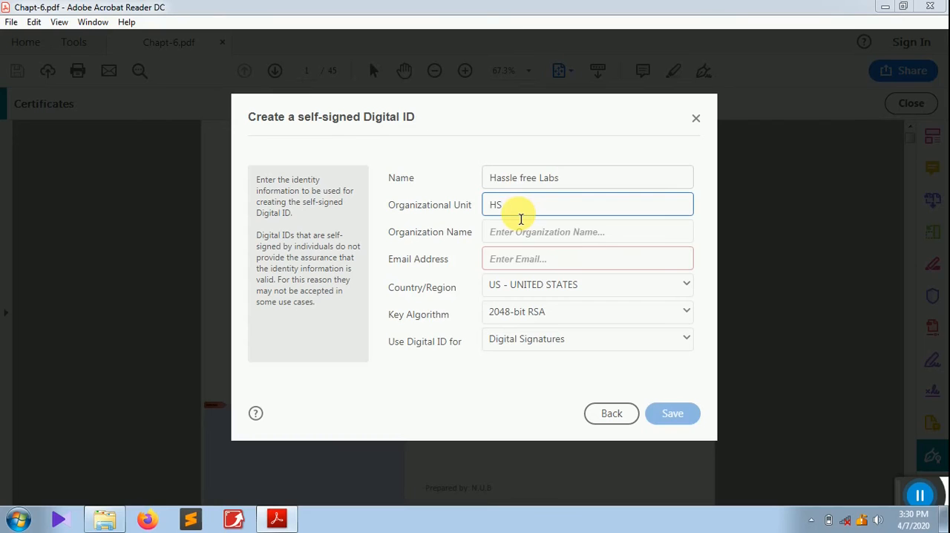
text(L)
click(521, 233)
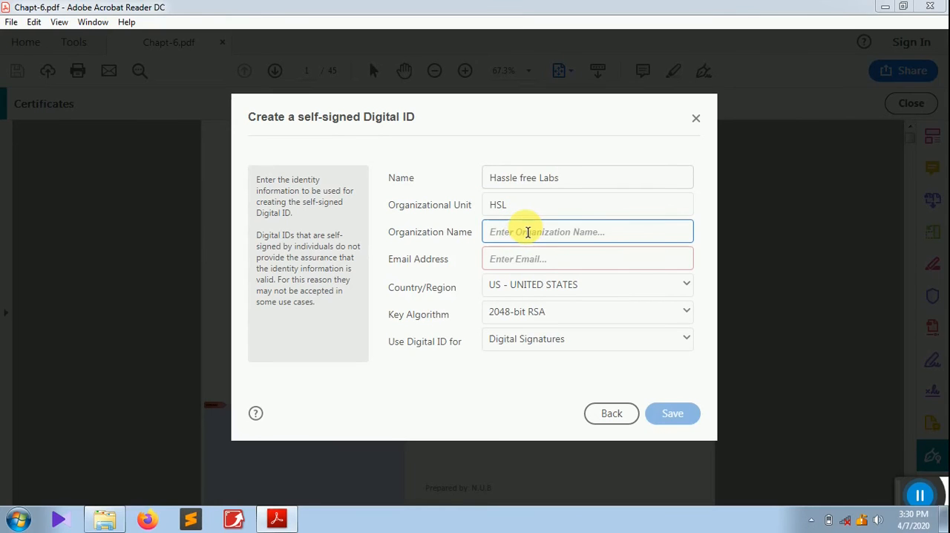
drag(506, 207, 487, 209)
key(ctrl+c)
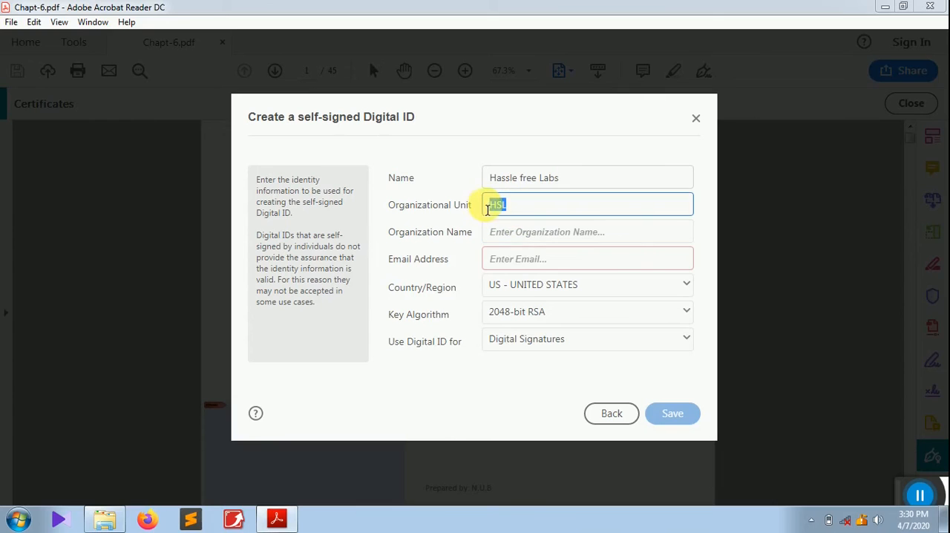
click(521, 238)
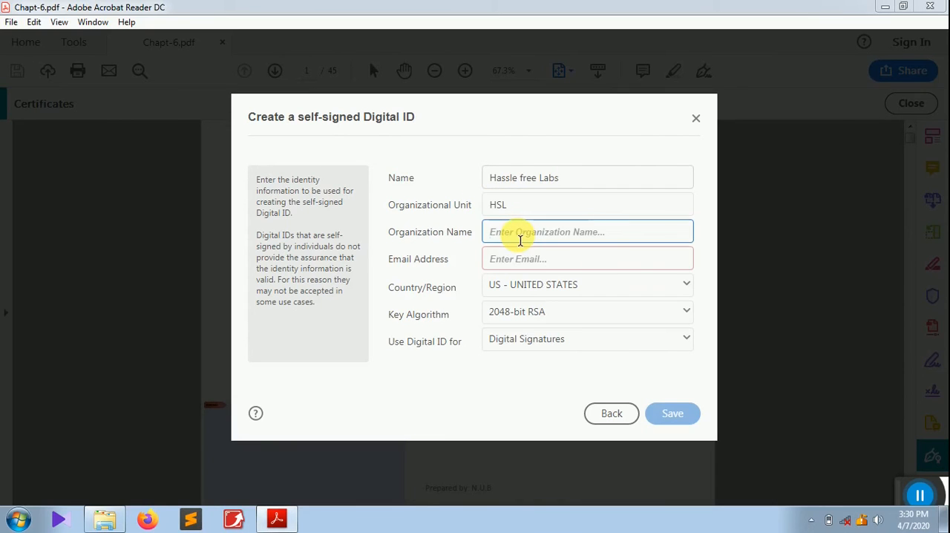
key(ctrl+v)
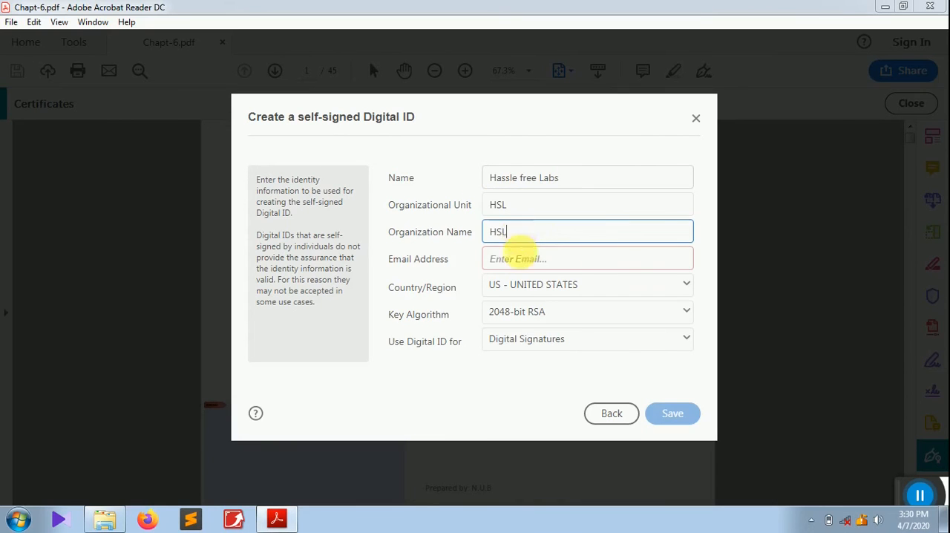
- Fill in the Digital ID's e-mail address and set its country/region to IN - INDIA
click(526, 262)
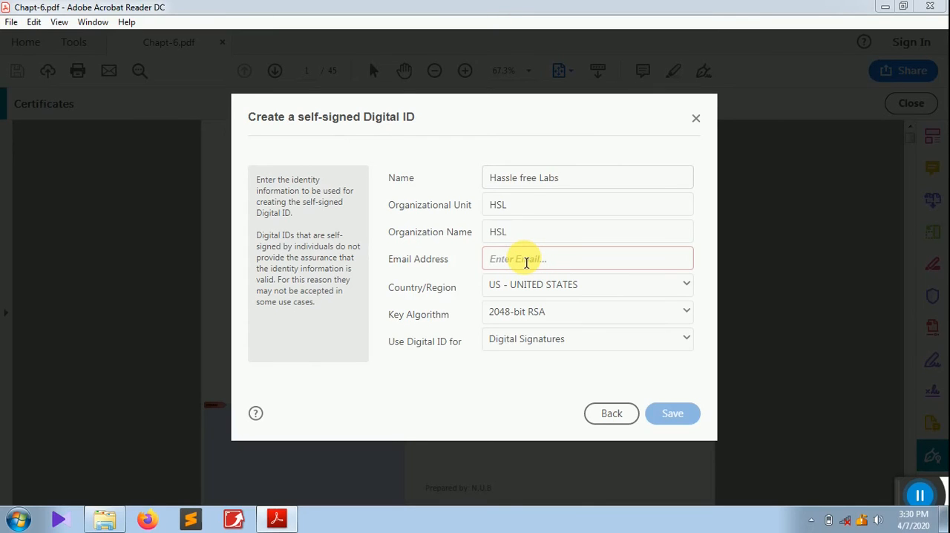
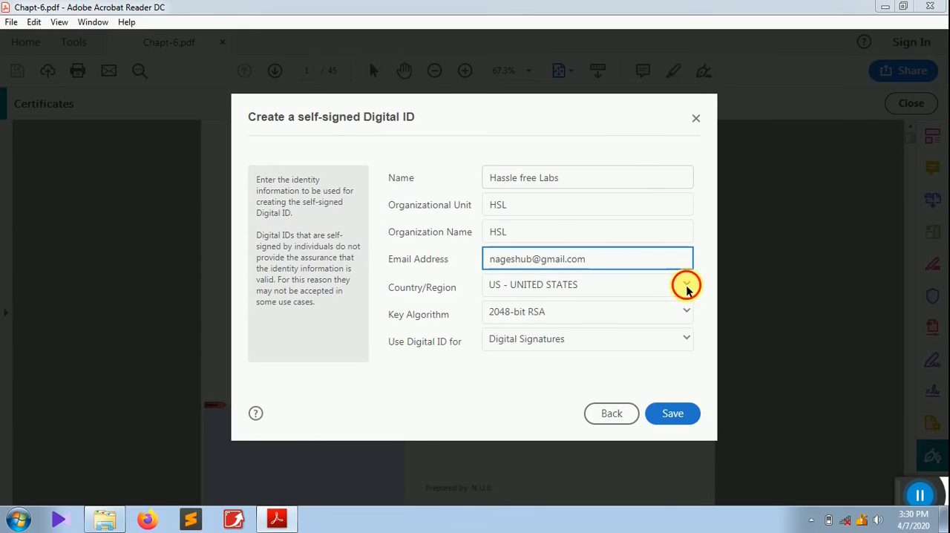
click(684, 286)
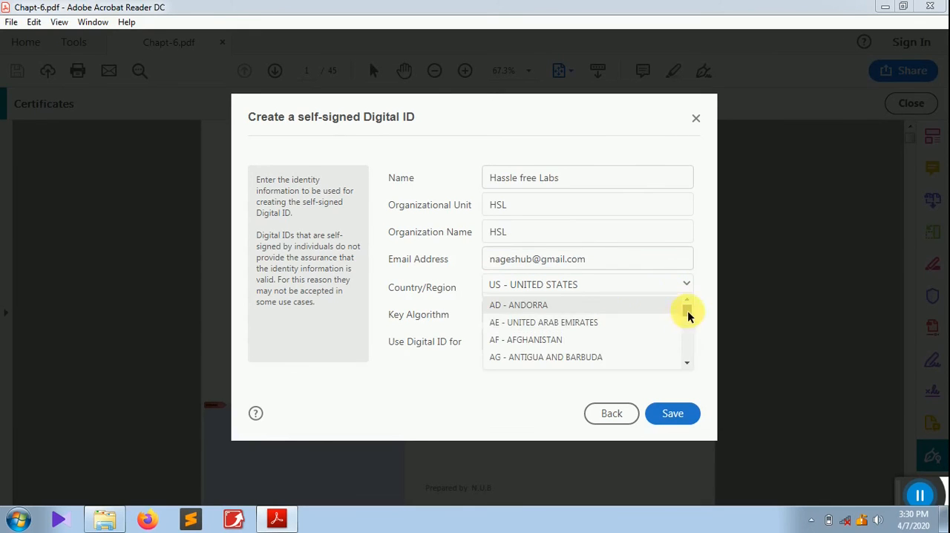
drag(688, 313, 689, 329)
click(544, 368)
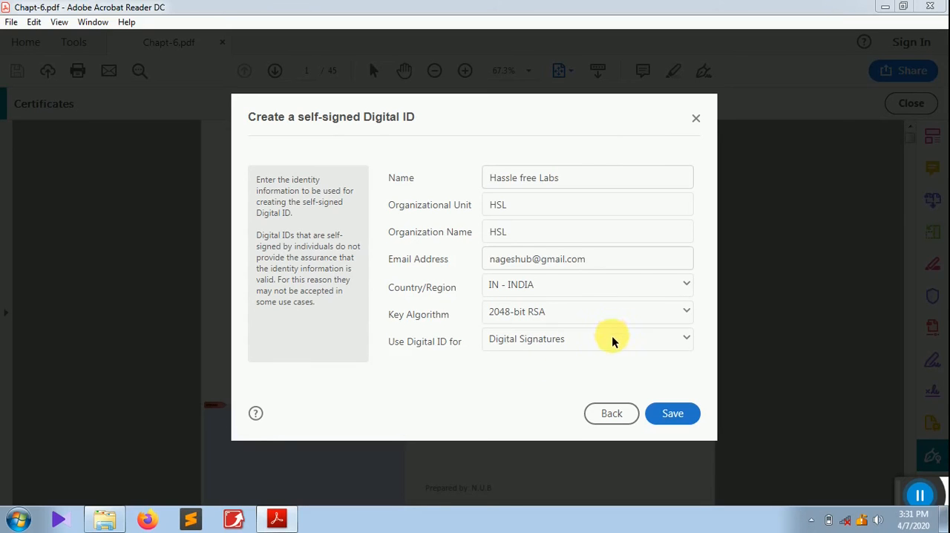
- Choose 2048-bit RSA as key algorithm and Digital Signatures and Data Encryption as usage, and save the Digital ID
click(655, 312)
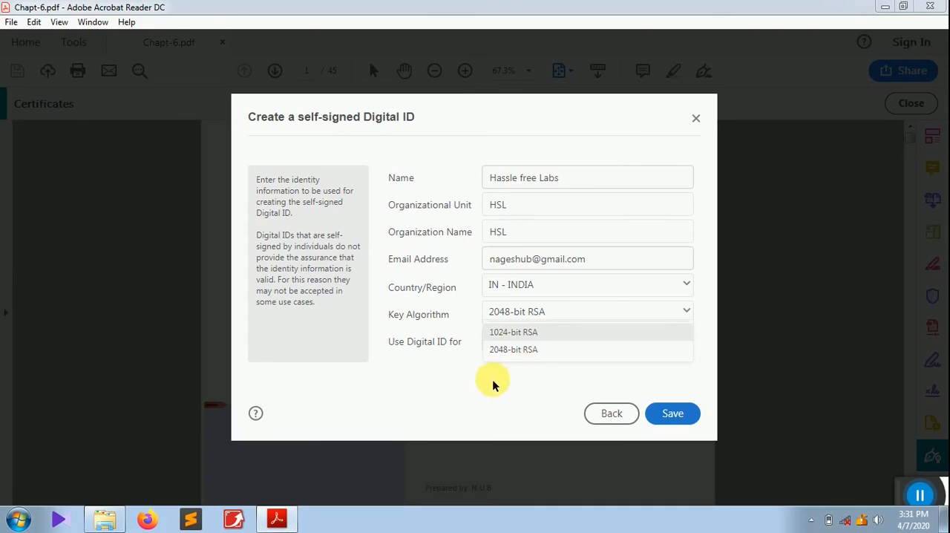
click(512, 350)
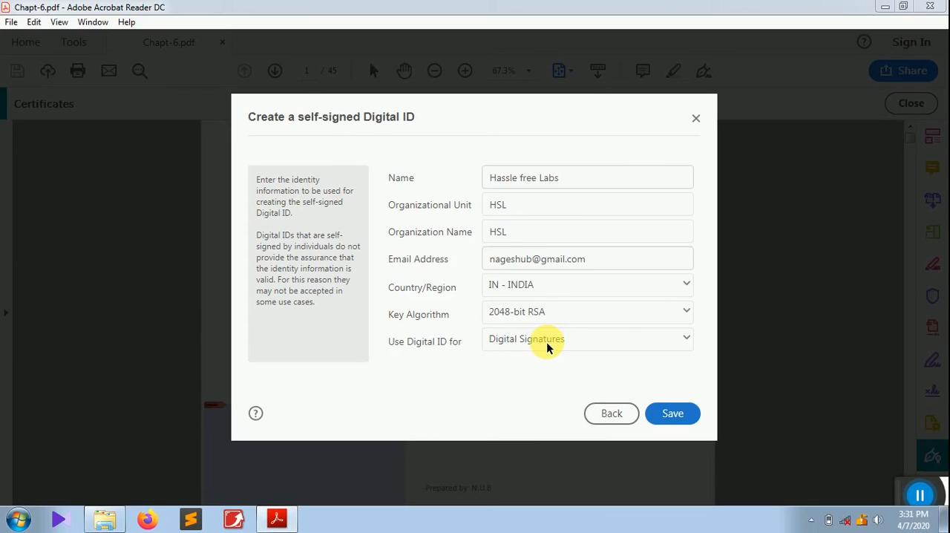
click(547, 348)
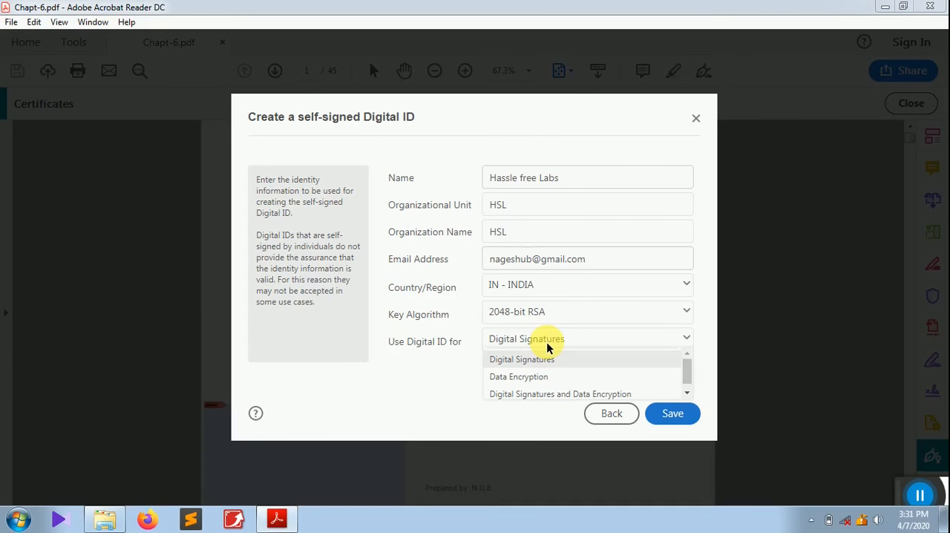
click(524, 394)
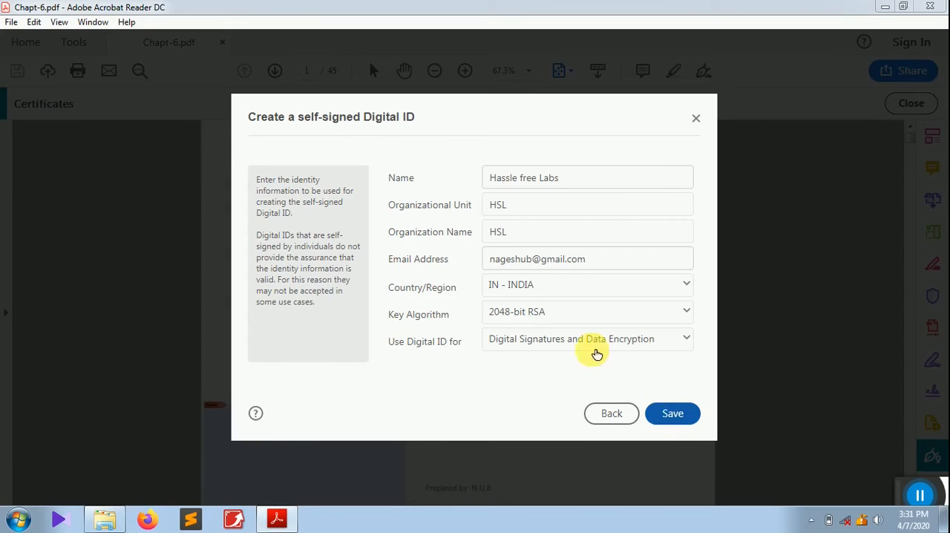
click(673, 414)
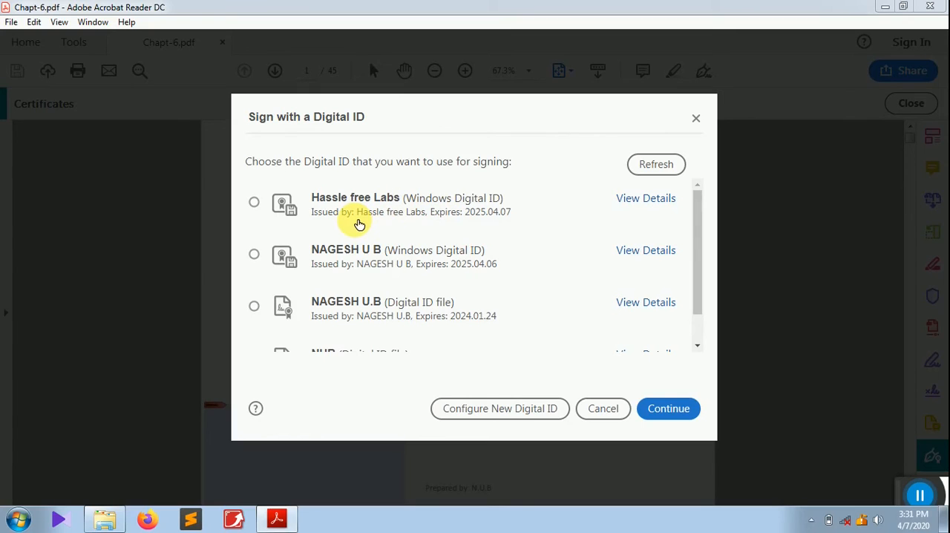
- Select the Hassle free Labs Digital ID for signing and open its signature appearance for editing
click(426, 215)
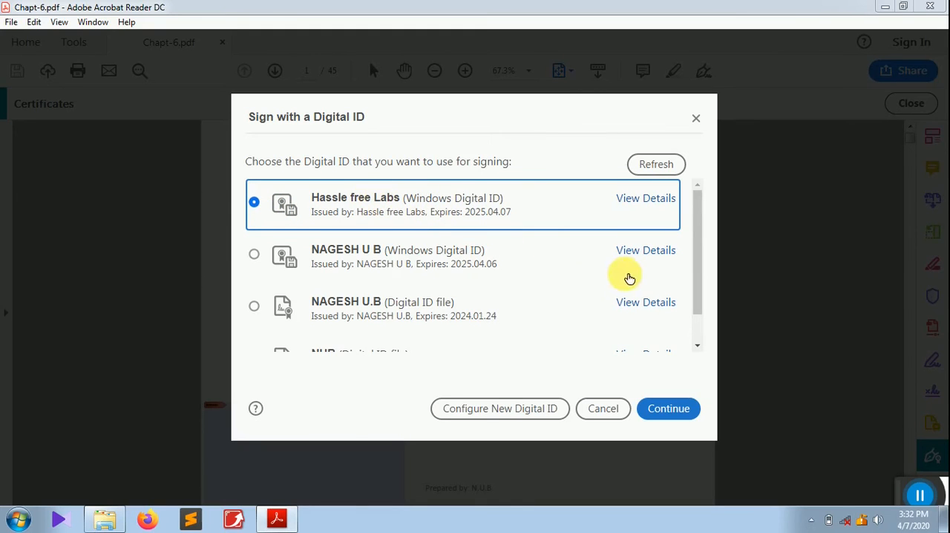
click(678, 410)
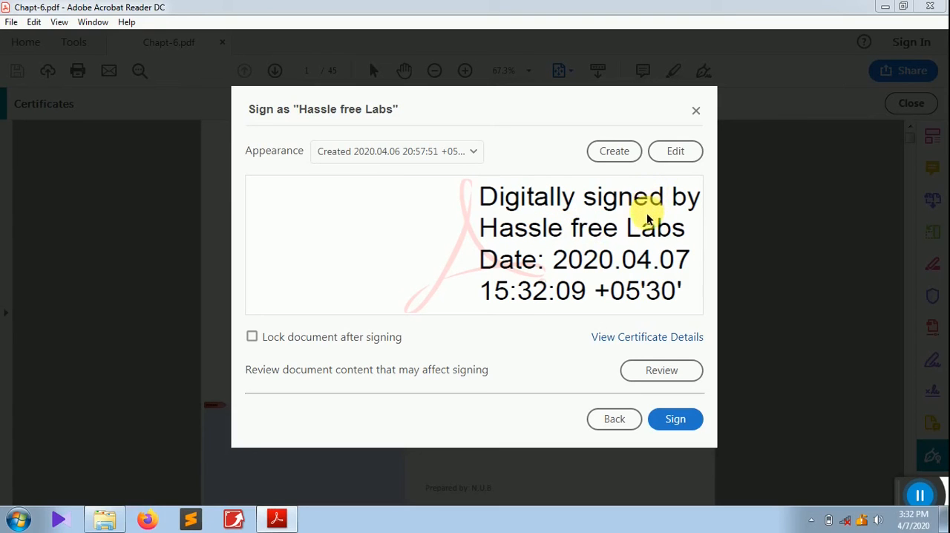
click(677, 152)
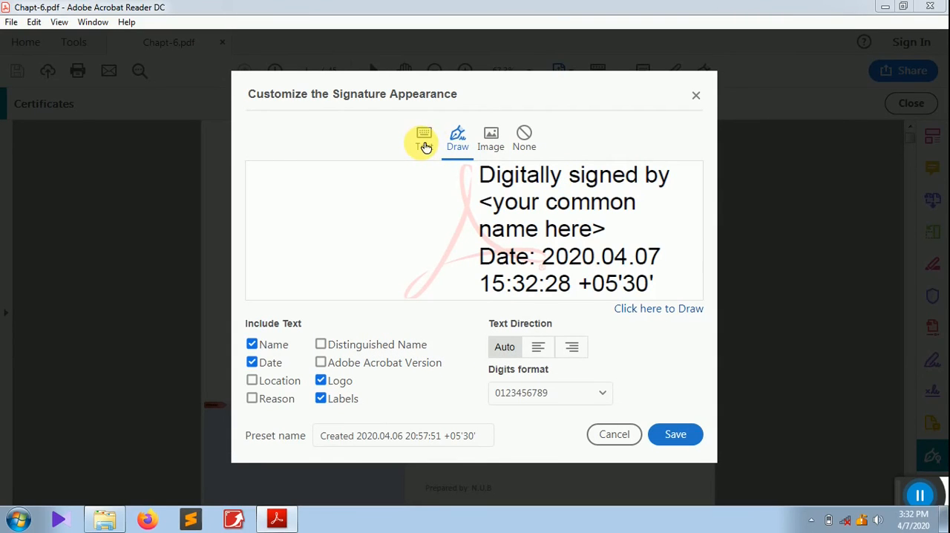
- Preview the Text, Draw, Image and None styles for the signature appearance
click(421, 148)
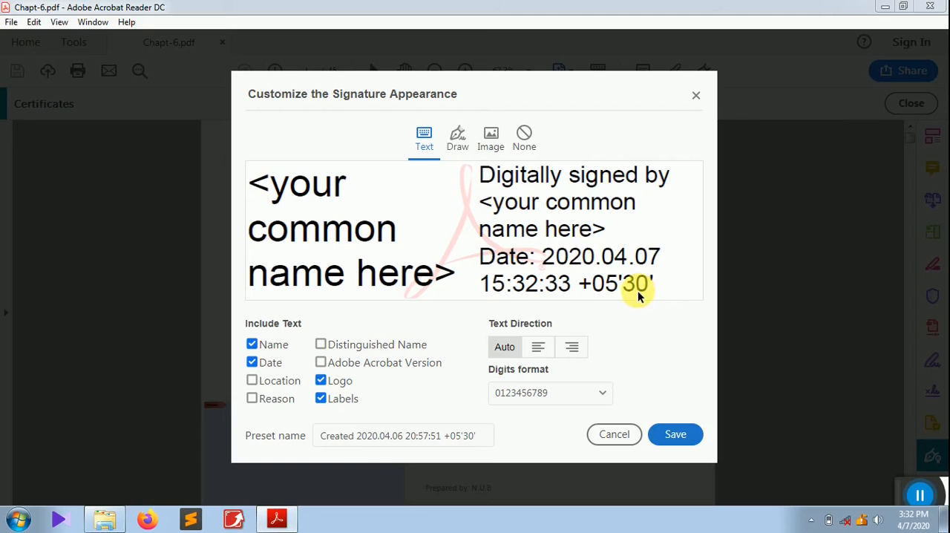
click(455, 141)
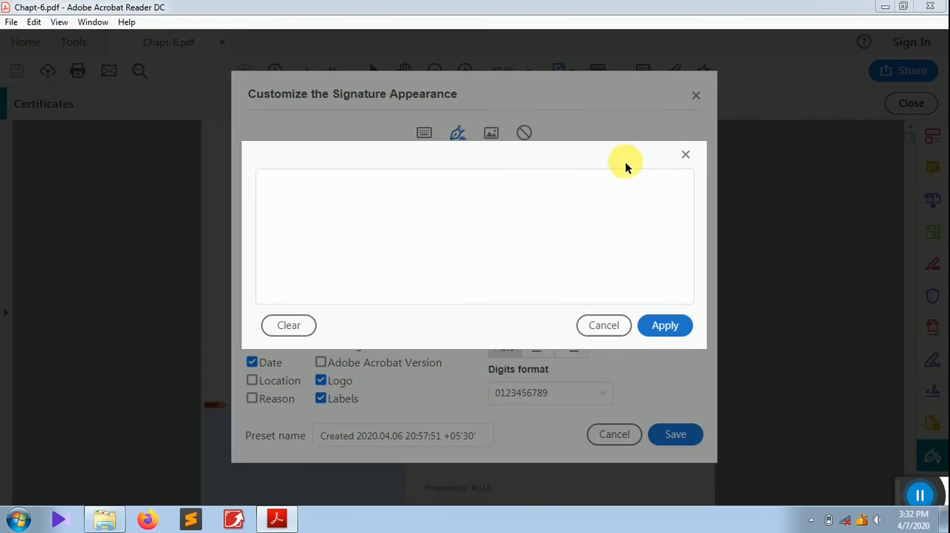
click(684, 155)
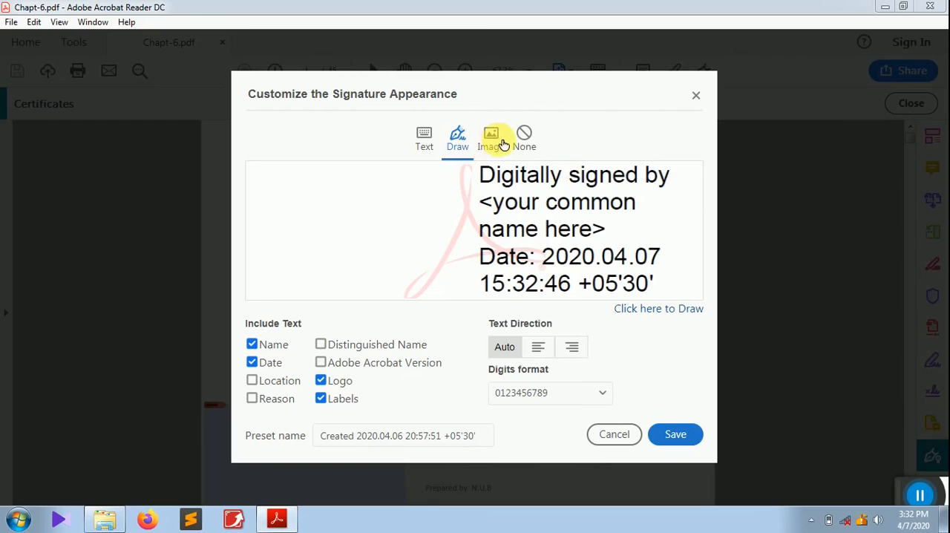
click(493, 142)
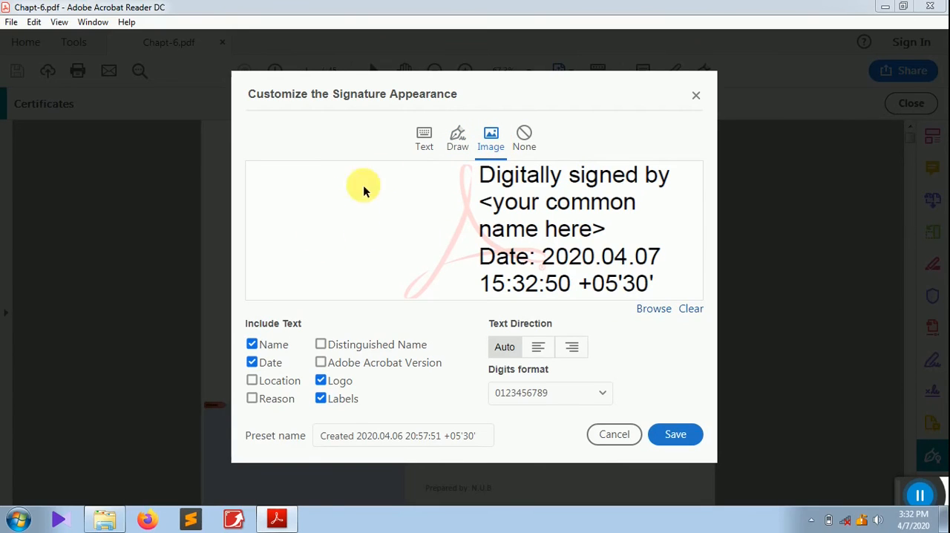
click(530, 141)
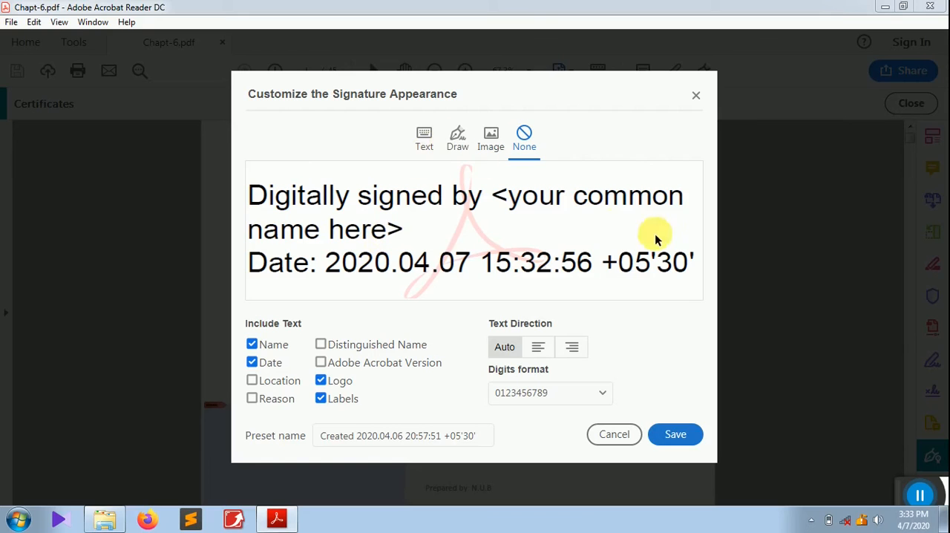
- Use the Text style for the signature appearance with the name included, and save the appearance preset
click(425, 141)
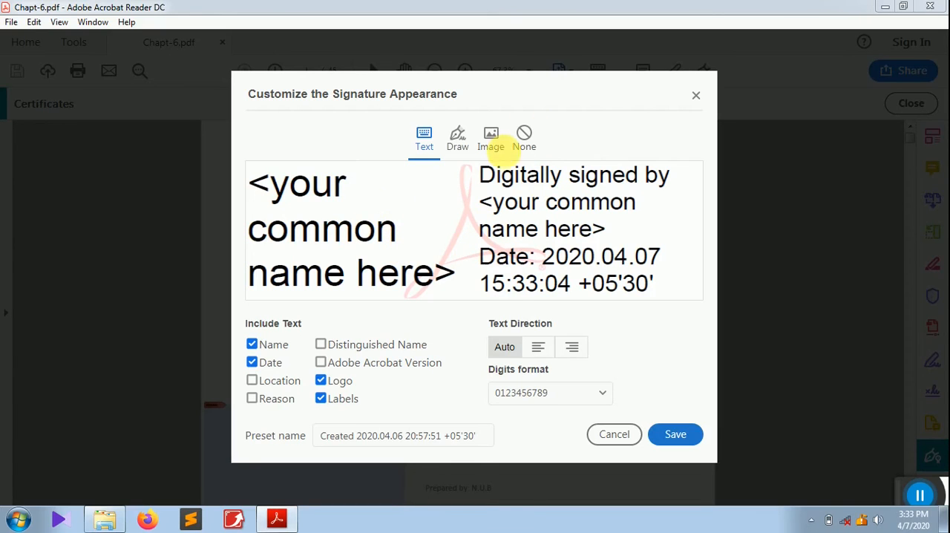
click(254, 347)
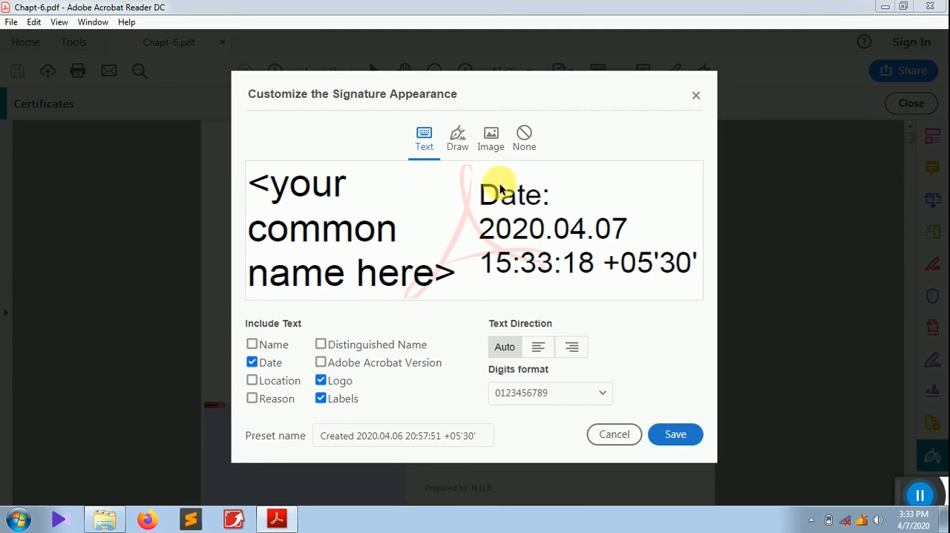
click(252, 346)
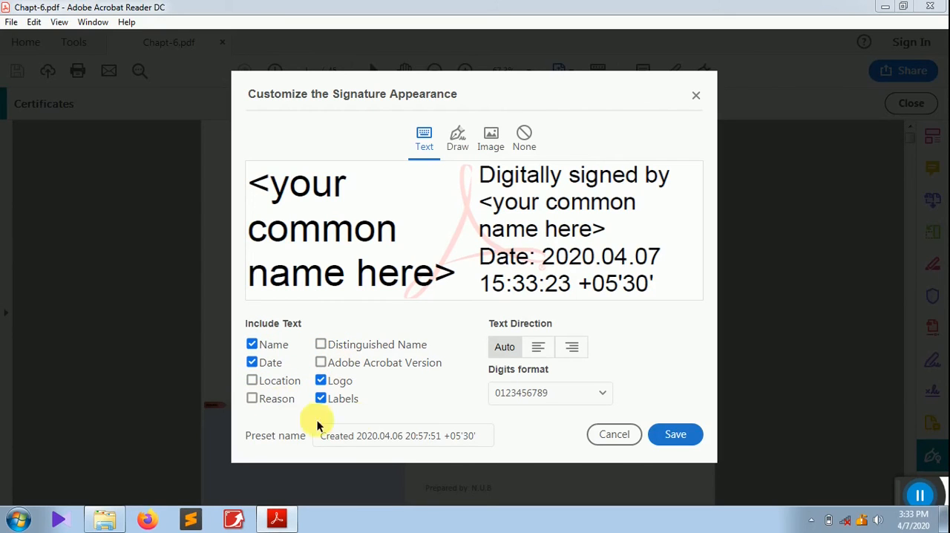
click(675, 434)
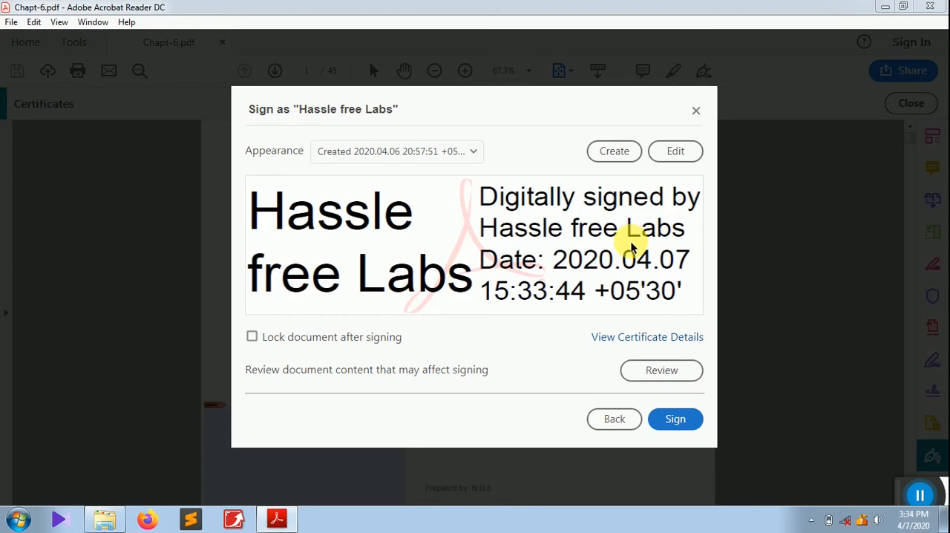
- Sign the document and save the signed copy as Chapt-6_new.pdf in the MODULE-2 folder
click(675, 420)
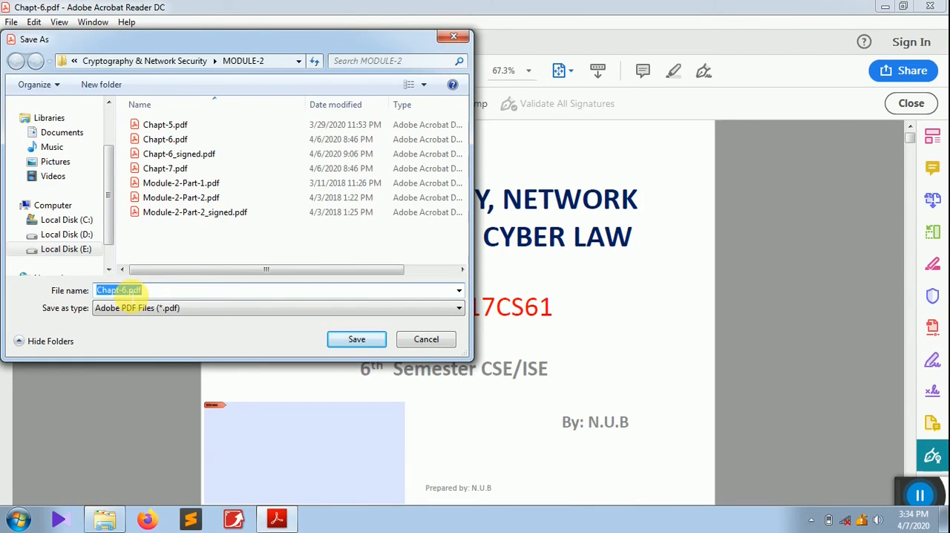
click(123, 290)
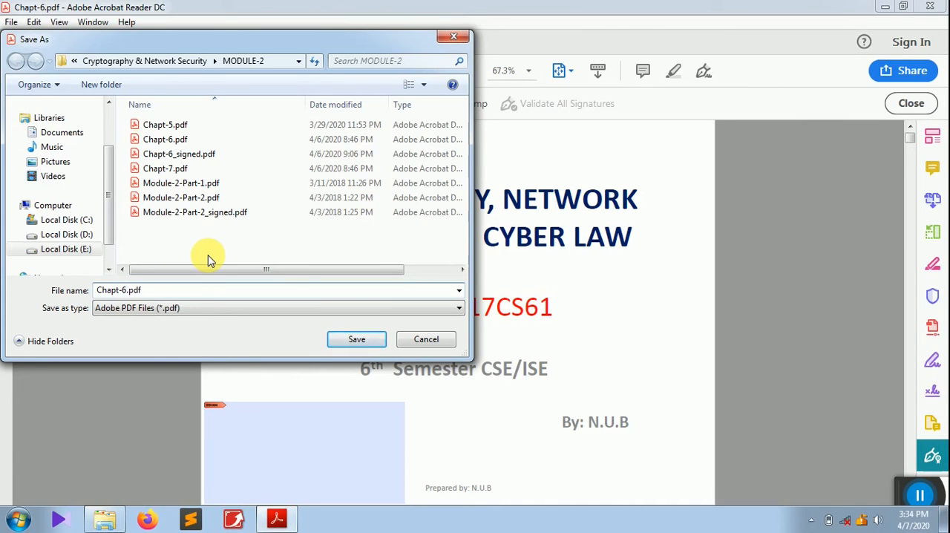
text(_nes)
key(BackSpace)
text(w)
click(366, 339)
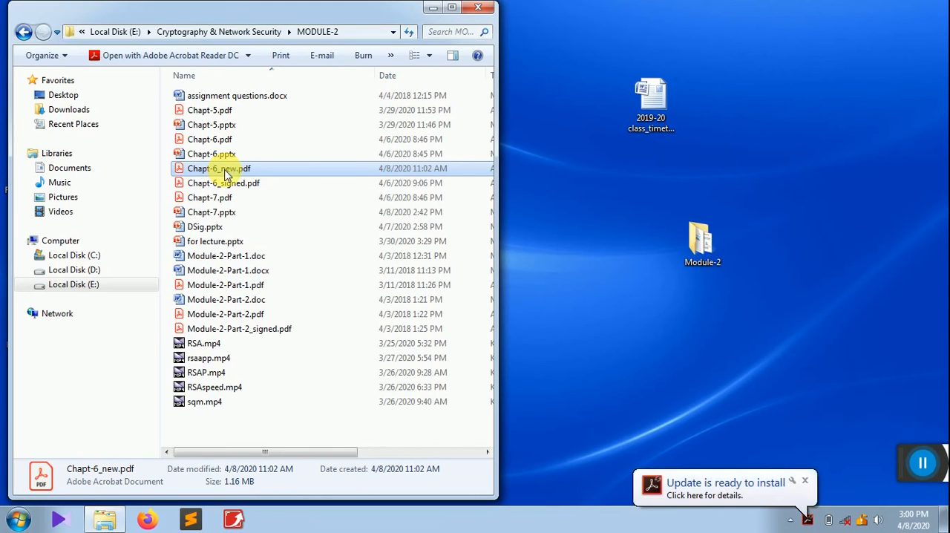
- Open Chapt-6_new.pdf from the MODULE-2 folder, list its signatures and select the Rev. 1 signature by Hassle free Labs
double_click(226, 170)
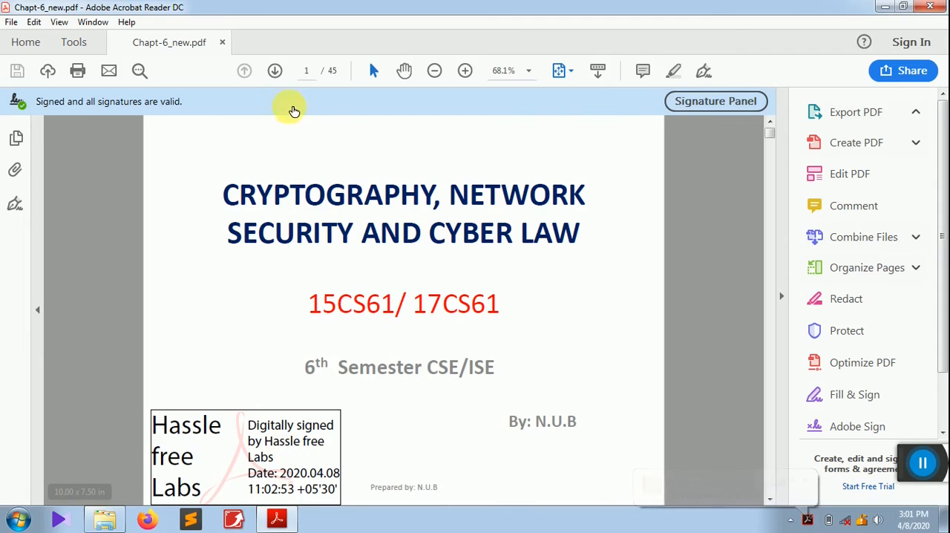
click(728, 104)
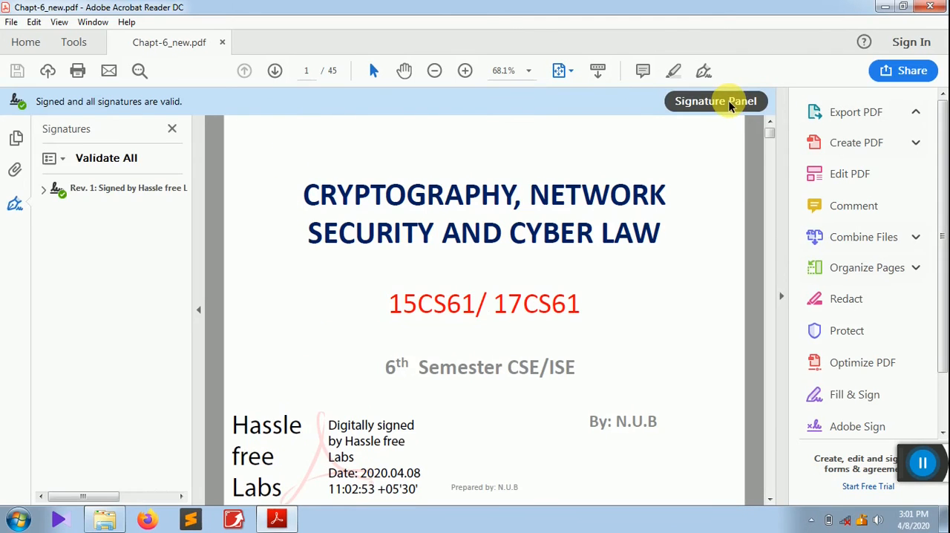
click(121, 199)
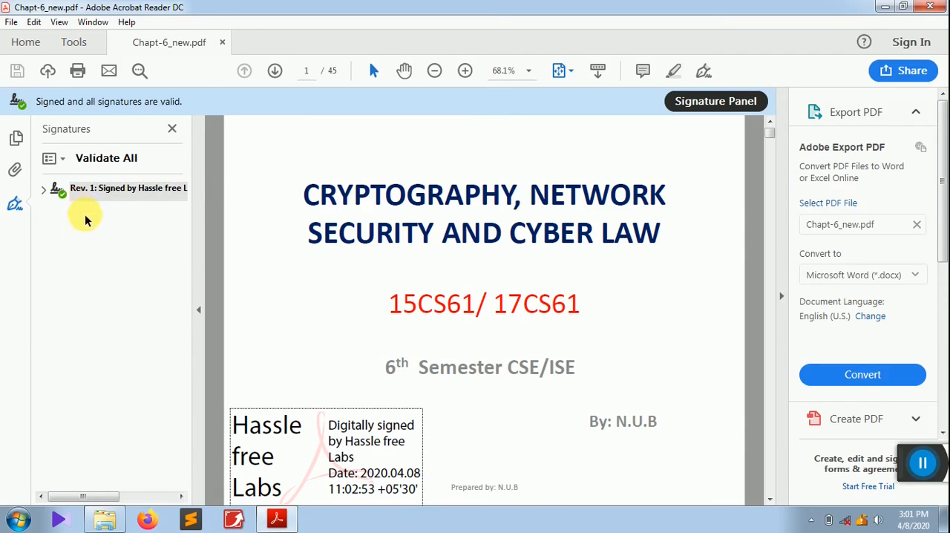
- Examine the validation status and signature properties of the Hassle free Labs signature on the first page
click(358, 442)
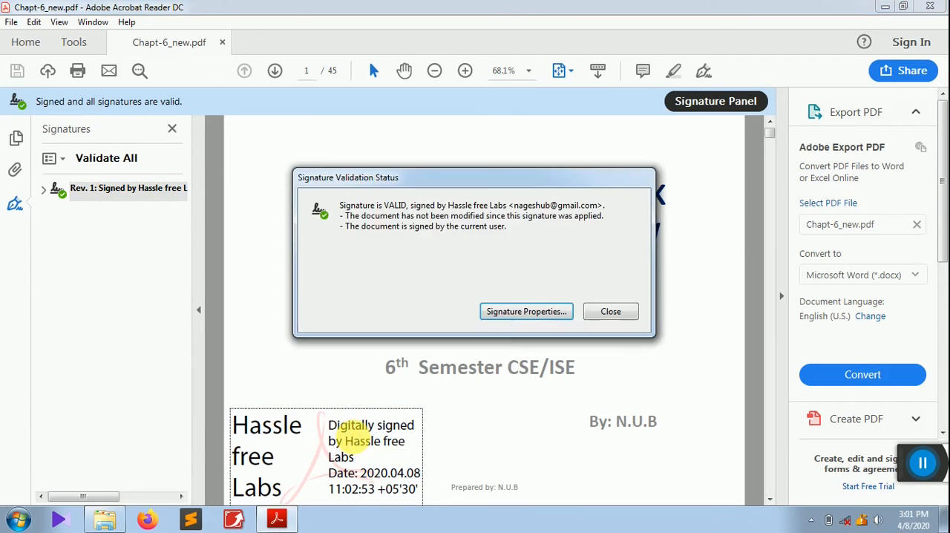
click(527, 315)
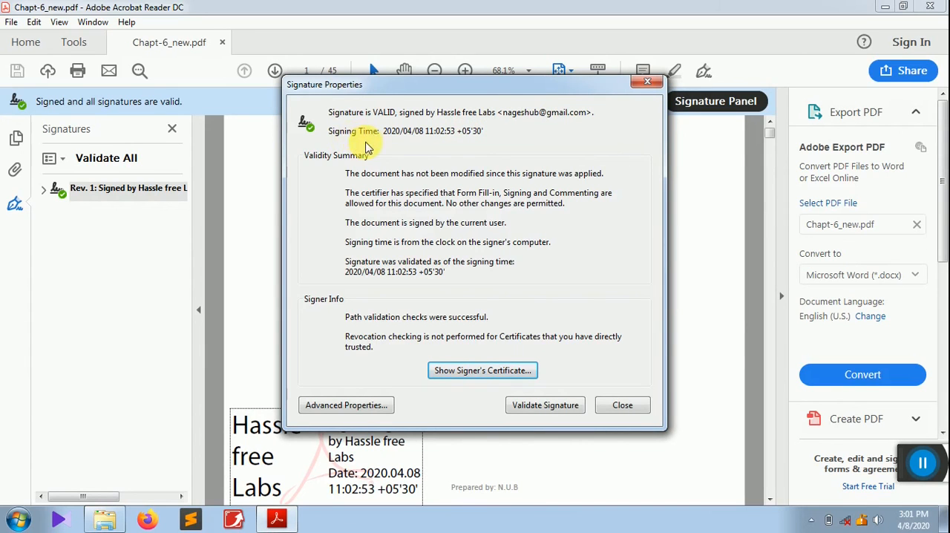
click(623, 405)
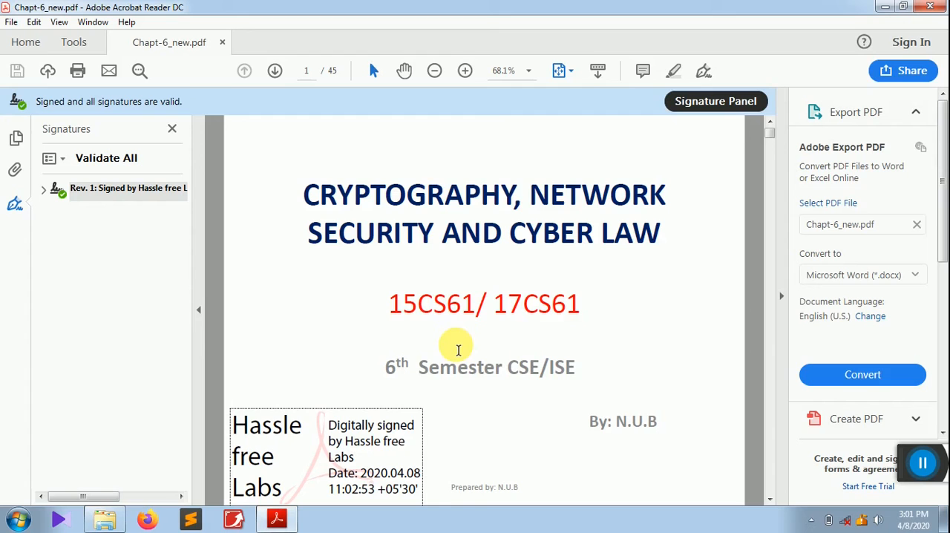
- Select the Public Key Cryptography and RSA bullet text on page 2 and check which actions are offered for it
click(346, 273)
scroll(347, 272, down, 3)
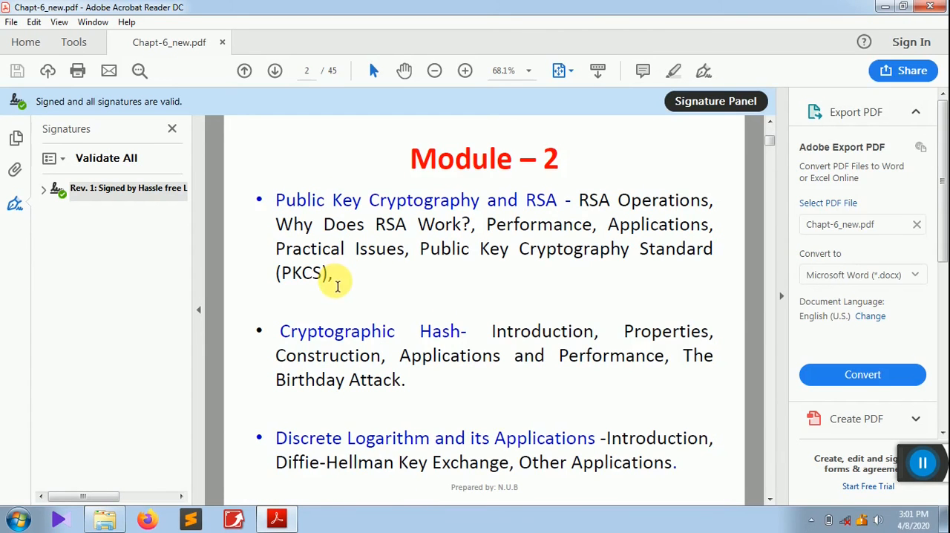
drag(337, 279, 273, 211)
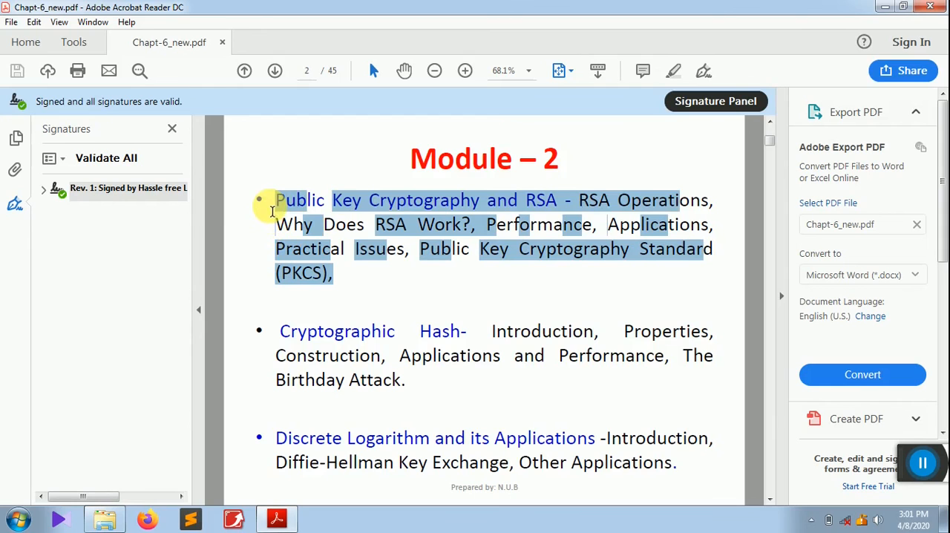
right_click(403, 231)
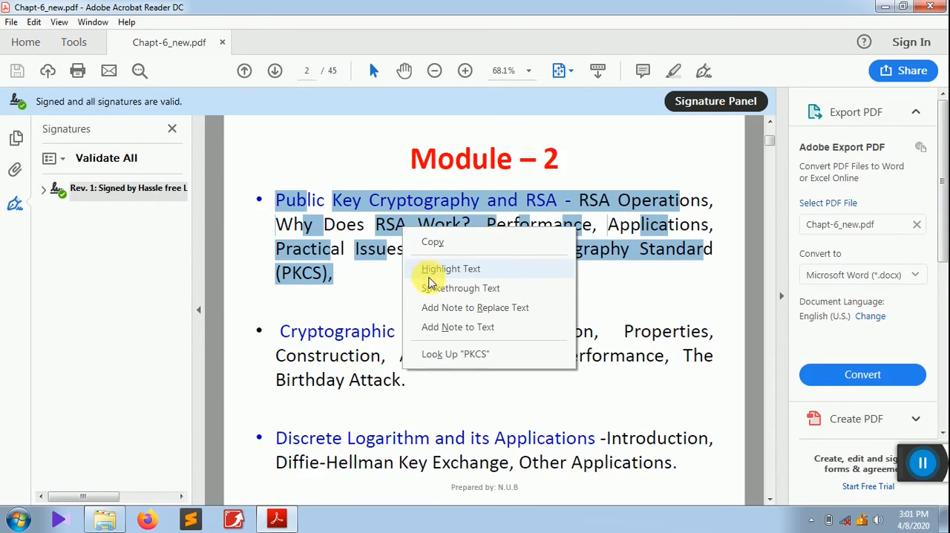